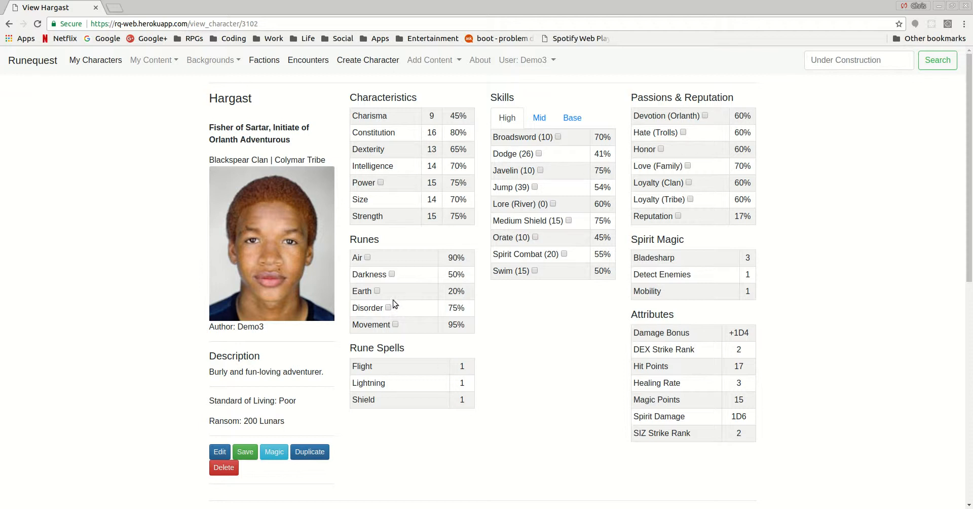
Mark the experience checks for Power, Darkness, Earth, Disorder and Jump, and save the character.
{"action": "left_click", "coordinate": [378, 292]}
{"action": "left_click", "coordinate": [380, 181]}
{"action": "left_click", "coordinate": [535, 187]}
{"action": "left_click", "coordinate": [248, 452]}
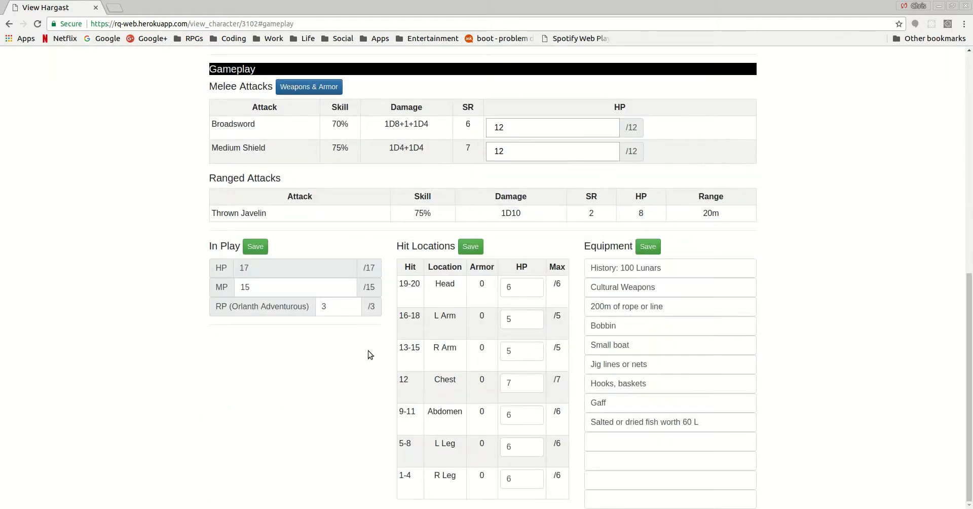
{"action": "scroll", "coordinate": [368, 351], "scroll_direction": "up", "scroll_amount": 7}
{"action": "scroll", "coordinate": [366, 351], "scroll_direction": "up", "scroll_amount": 3}
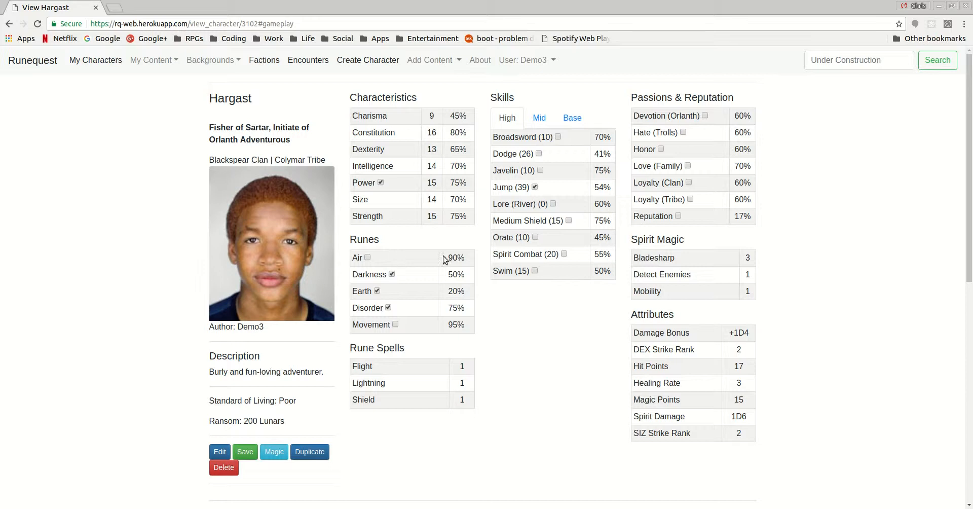
Go back to the character roster and reopen Hargast's character sheet to review the saved experience checks.
{"action": "left_click", "coordinate": [35, 65]}
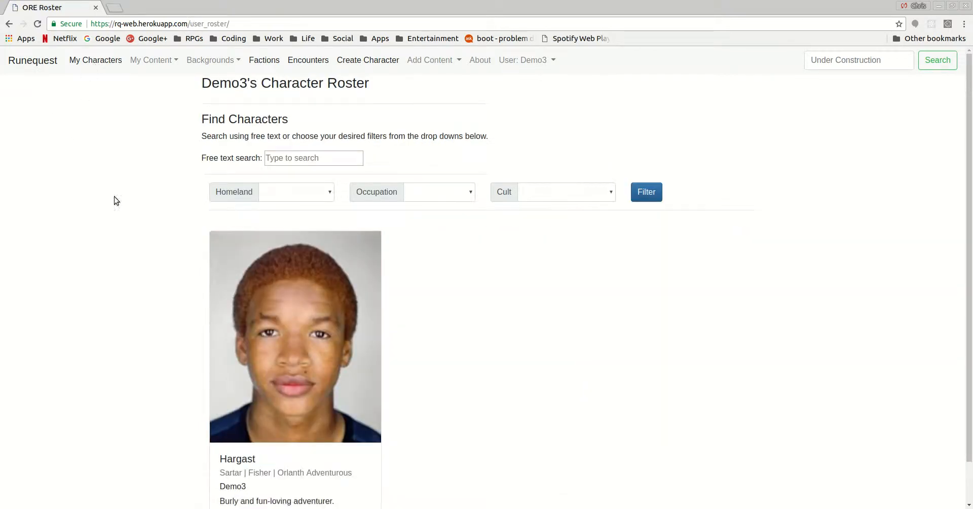
{"action": "scroll", "coordinate": [246, 370], "scroll_direction": "down", "scroll_amount": 2}
{"action": "scroll", "coordinate": [92, 175], "scroll_direction": "up", "scroll_amount": 1}
{"action": "scroll", "coordinate": [144, 180], "scroll_direction": "down", "scroll_amount": 1}
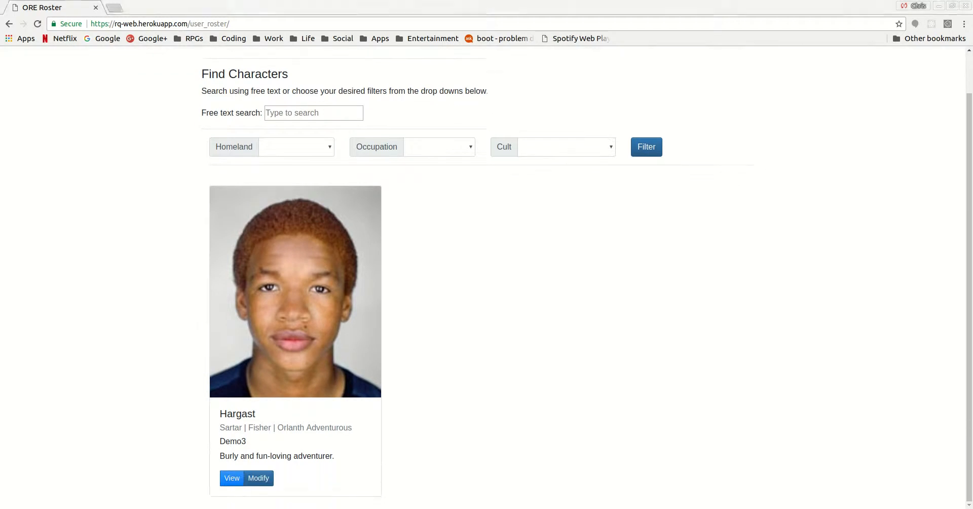
{"action": "left_click", "coordinate": [228, 476]}
{"action": "scroll", "coordinate": [445, 179], "scroll_direction": "down", "scroll_amount": 6}
{"action": "scroll", "coordinate": [444, 180], "scroll_direction": "down", "scroll_amount": 3}
{"action": "scroll", "coordinate": [487, 162], "scroll_direction": "up", "scroll_amount": 8}
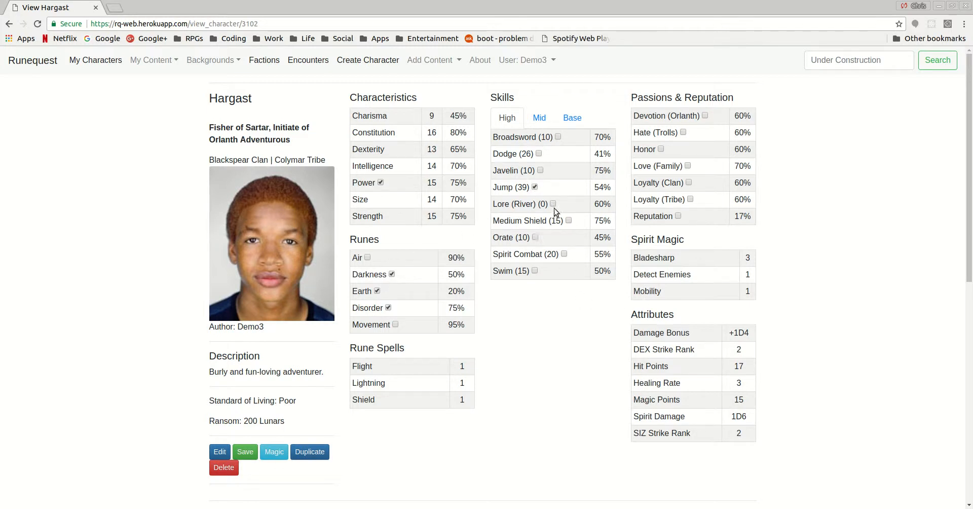
Set the Broadsword's current HP to -2 in the melee attacks of the Gameplay section.
{"action": "scroll", "coordinate": [793, 237], "scroll_direction": "down", "scroll_amount": 1}
{"action": "scroll", "coordinate": [792, 235], "scroll_direction": "down", "scroll_amount": 8}
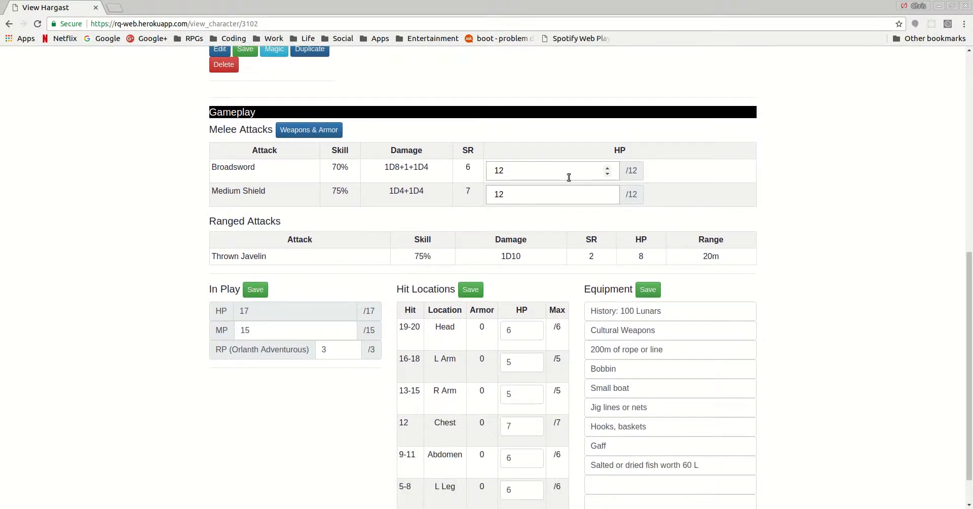
{"action": "left_click", "coordinate": [608, 174]}
{"action": "left_click", "coordinate": [607, 173]}
{"action": "left_click", "coordinate": [607, 174]}
{"action": "left_click", "coordinate": [607, 174]}
{"action": "left_click", "coordinate": [608, 174]}
{"action": "left_click", "coordinate": [607, 174]}
{"action": "left_click", "coordinate": [607, 174]}
{"action": "left_click", "coordinate": [607, 174]}
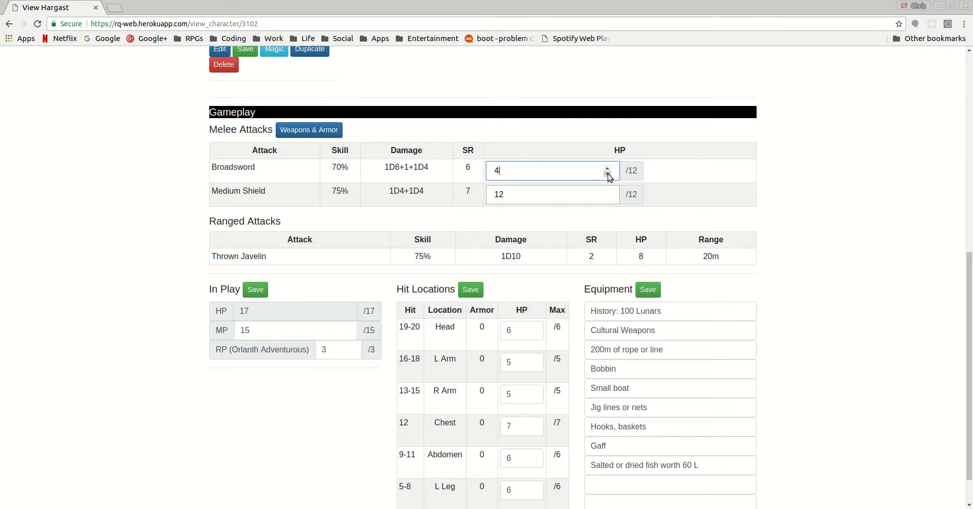
{"action": "left_click", "coordinate": [607, 168]}
{"action": "left_click", "coordinate": [607, 169]}
{"action": "left_click", "coordinate": [608, 168]}
{"action": "left_click", "coordinate": [608, 168]}
{"action": "left_click", "coordinate": [608, 168]}
{"action": "key", "text": "BackSpace"}
{"action": "type", "text": "-2"}
{"action": "key", "text": "Tab"}
Set the Medium Shield's current HP to 6 in the melee attacks.
{"action": "double_click", "coordinate": [607, 197]}
{"action": "double_click", "coordinate": [607, 197]}
{"action": "double_click", "coordinate": [607, 198]}
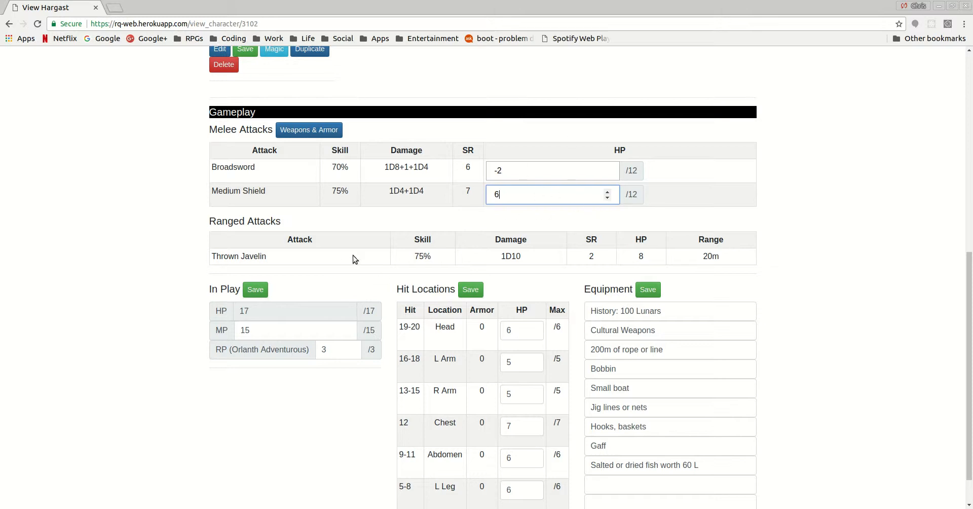
Set the in-play magic points (MP) to 4 and the Orlanth Adventurous rune points (RP) to 0.
{"action": "left_click", "coordinate": [283, 329]}
{"action": "double_click", "coordinate": [348, 333]}
{"action": "double_click", "coordinate": [348, 333]}
{"action": "double_click", "coordinate": [348, 333]}
{"action": "double_click", "coordinate": [348, 333]}
{"action": "double_click", "coordinate": [347, 333]}
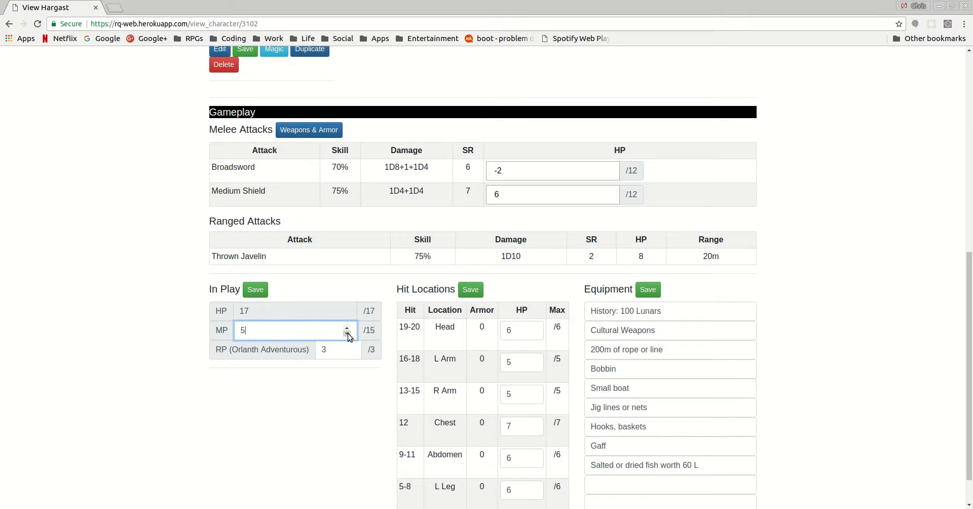
{"action": "triple_click", "coordinate": [351, 352]}
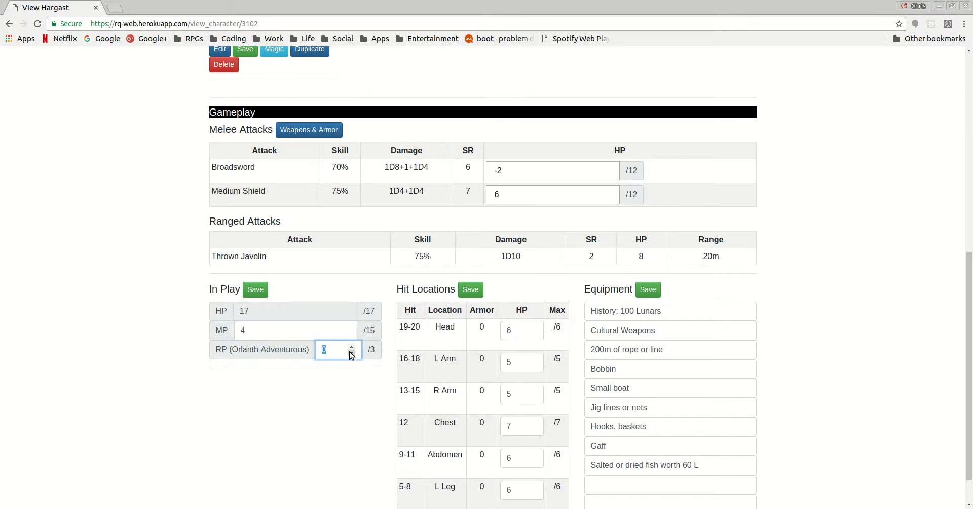
{"action": "left_click", "coordinate": [350, 331]}
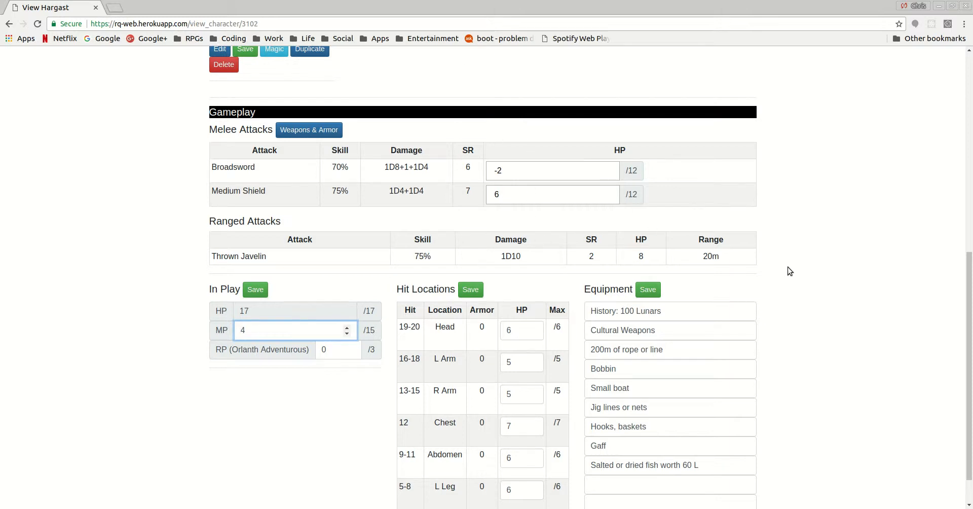
Reduce the Head hit location's HP to 0.
{"action": "scroll", "coordinate": [783, 271], "scroll_direction": "down", "scroll_amount": 1}
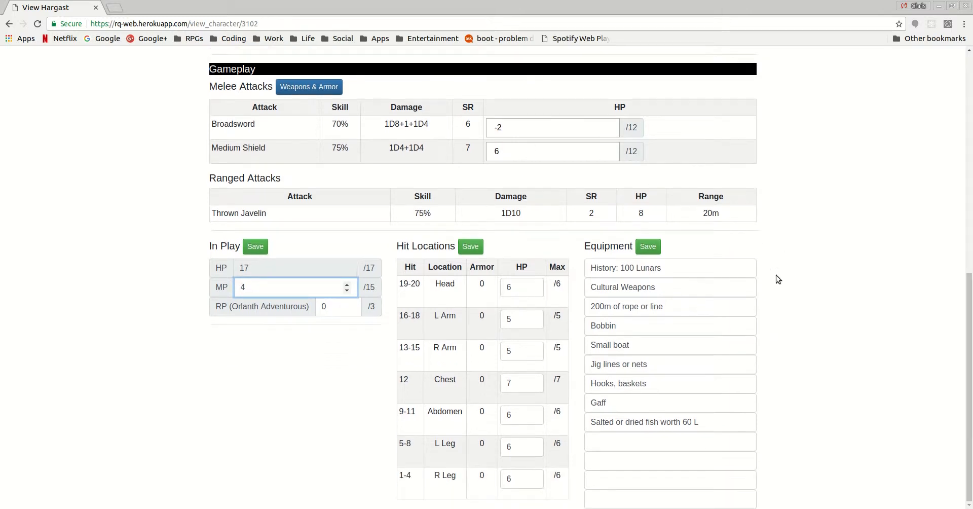
{"action": "left_click", "coordinate": [533, 291]}
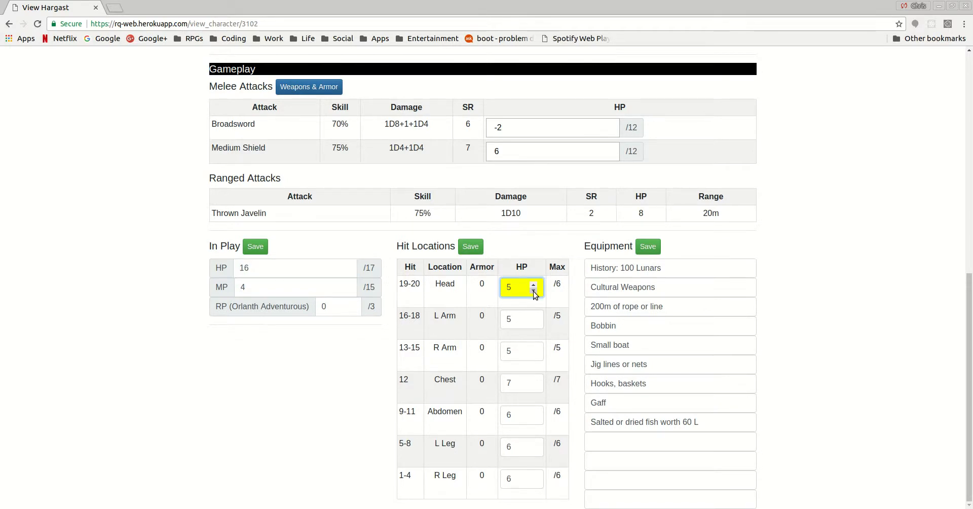
{"action": "left_click", "coordinate": [534, 291]}
{"action": "left_click", "coordinate": [534, 291]}
{"action": "left_click", "coordinate": [534, 291]}
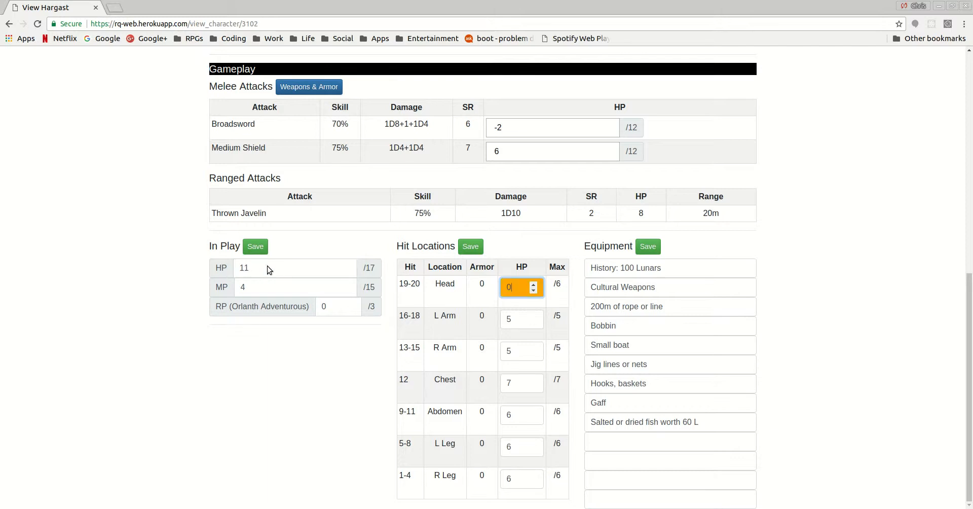
Set the L Arm hit location's HP to -5 and save the in-play values.
{"action": "left_click", "coordinate": [533, 323]}
{"action": "left_click", "coordinate": [533, 323]}
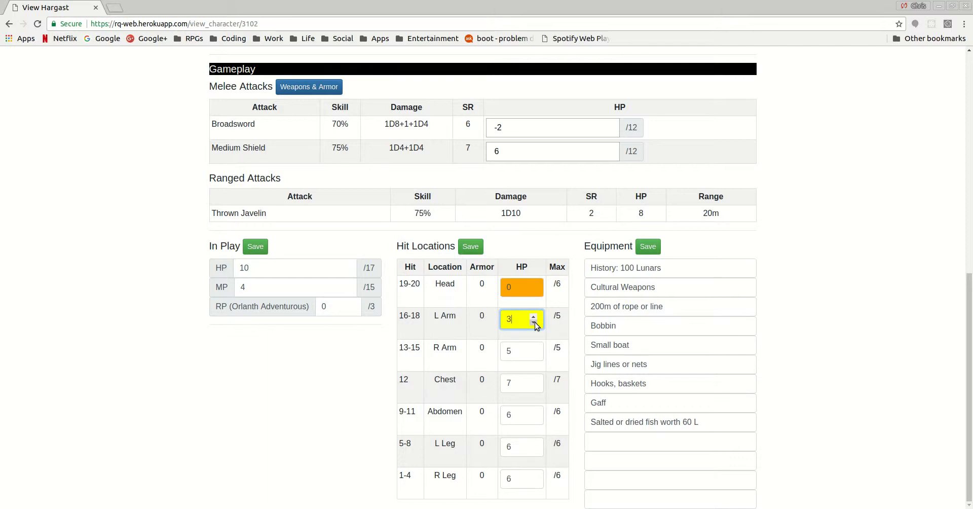
{"action": "left_click", "coordinate": [534, 323]}
{"action": "left_click", "coordinate": [534, 323]}
{"action": "left_click", "coordinate": [534, 323]}
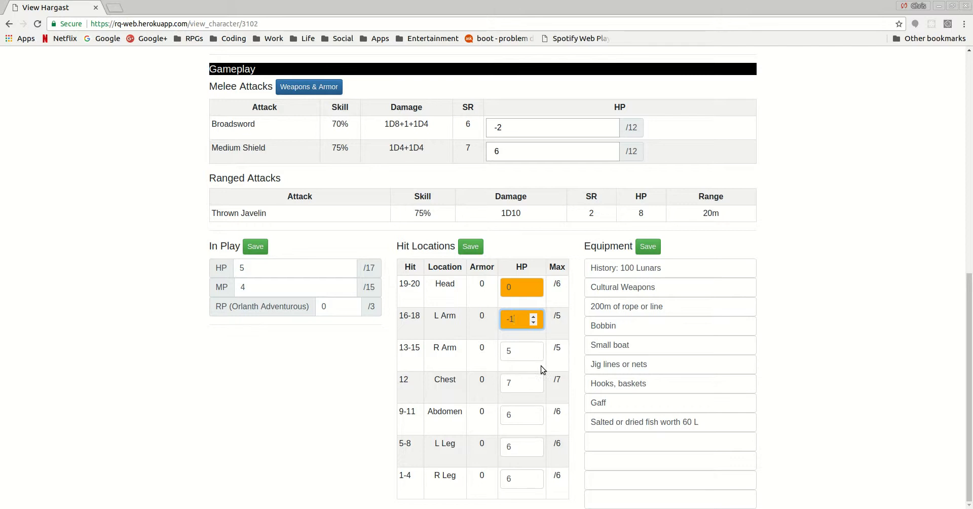
{"action": "left_click", "coordinate": [534, 323]}
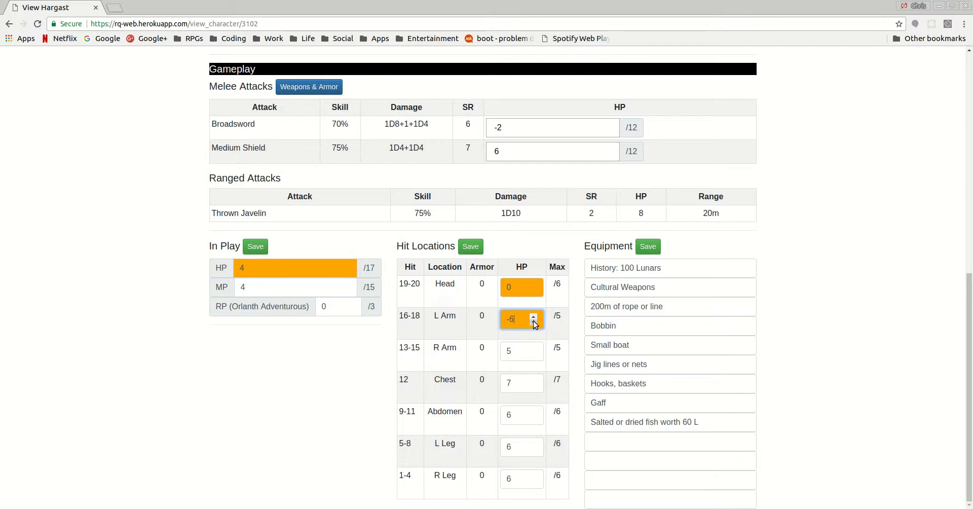
{"action": "left_click", "coordinate": [534, 322]}
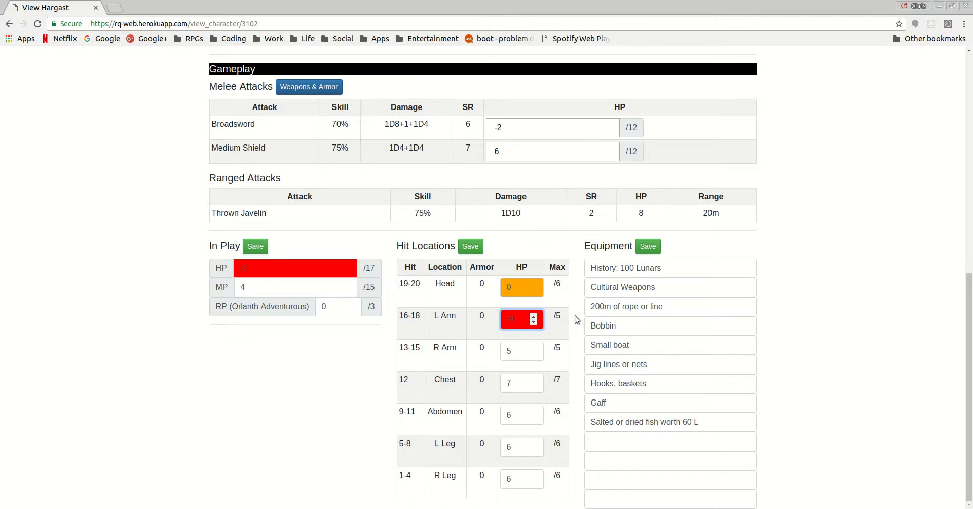
{"action": "left_click", "coordinate": [533, 316]}
{"action": "left_click", "coordinate": [535, 316]}
{"action": "left_click", "coordinate": [536, 316]}
{"action": "left_click", "coordinate": [533, 317]}
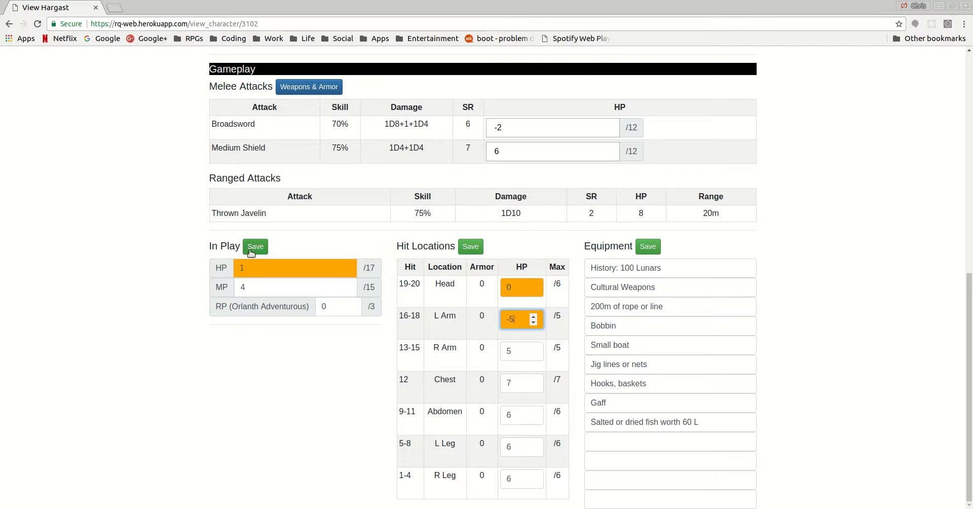
{"action": "left_click", "coordinate": [262, 248]}
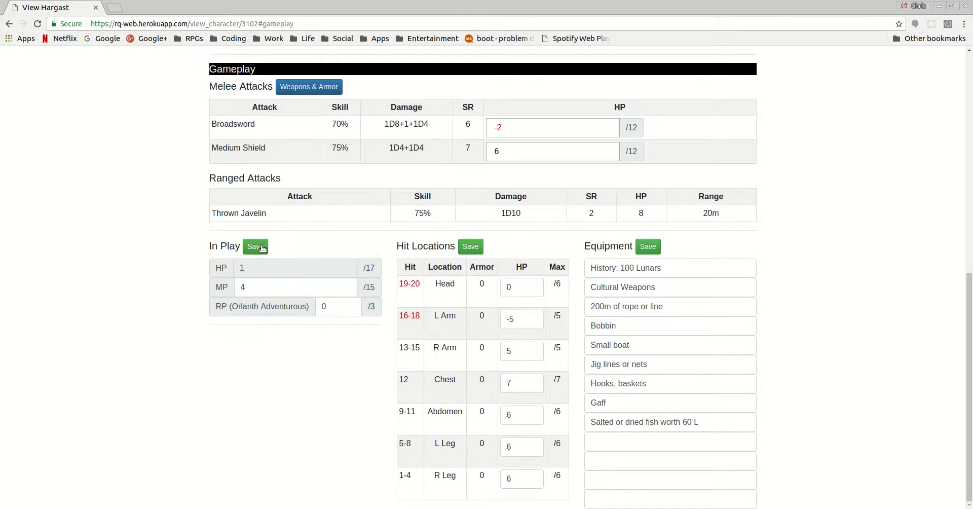
{"action": "left_click", "coordinate": [516, 322]}
{"action": "left_click", "coordinate": [525, 353]}
{"action": "left_click", "coordinate": [522, 379]}
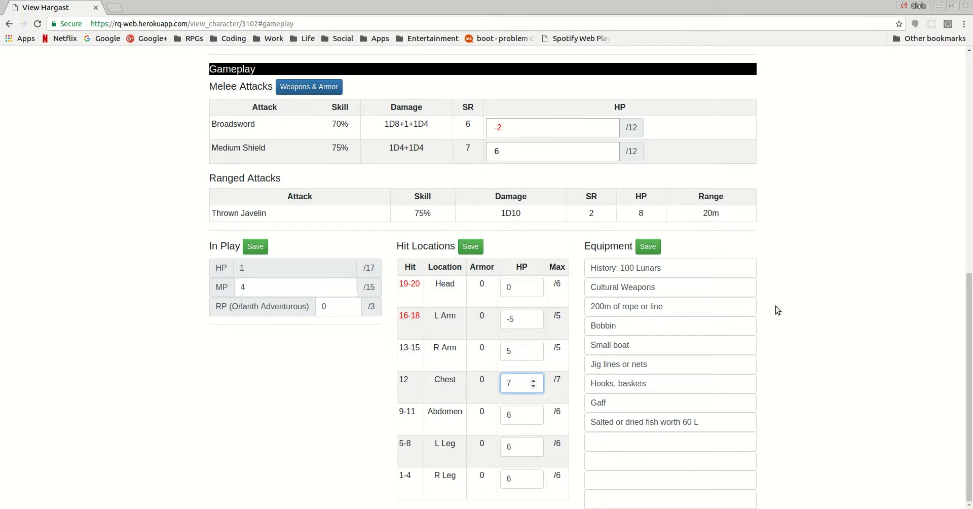
Change the first equipment entry to "250 Lunars" and save the equipment list.
{"action": "left_click", "coordinate": [633, 268]}
{"action": "key", "text": "BackSpace"}
{"action": "key", "text": "BackSpace"}
{"action": "key", "text": "BackSpace"}
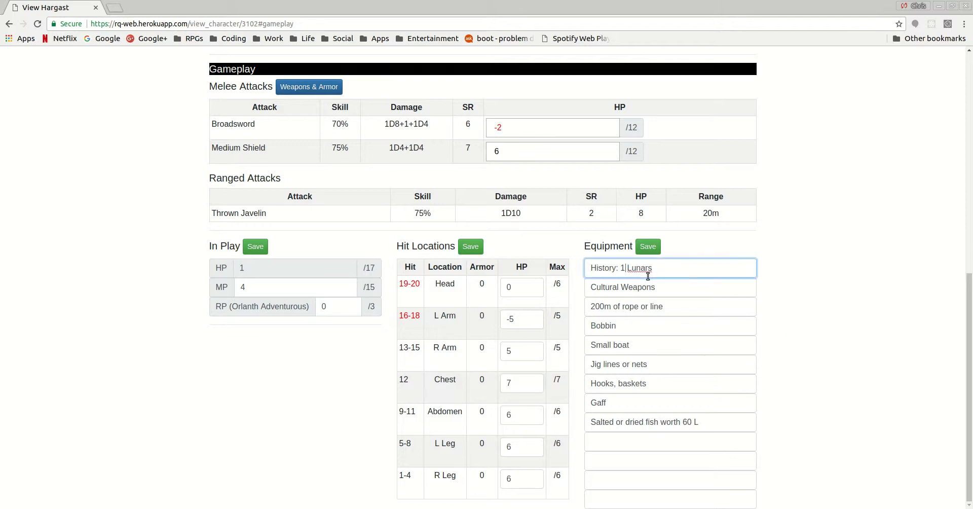
{"action": "key", "text": "BackSpace"}
{"action": "key", "text": "BackSpace"}
{"action": "key", "text": "BackSpace"}
{"action": "key", "text": "BackSpace"}
{"action": "key", "text": "BackSpace"}
{"action": "key", "text": "BackSpace"}
{"action": "key", "text": "BackSpace"}
{"action": "key", "text": "BackSpace"}
{"action": "key", "text": "BackSpace"}
{"action": "type", "text": "250"}
{"action": "left_click", "coordinate": [648, 247]}
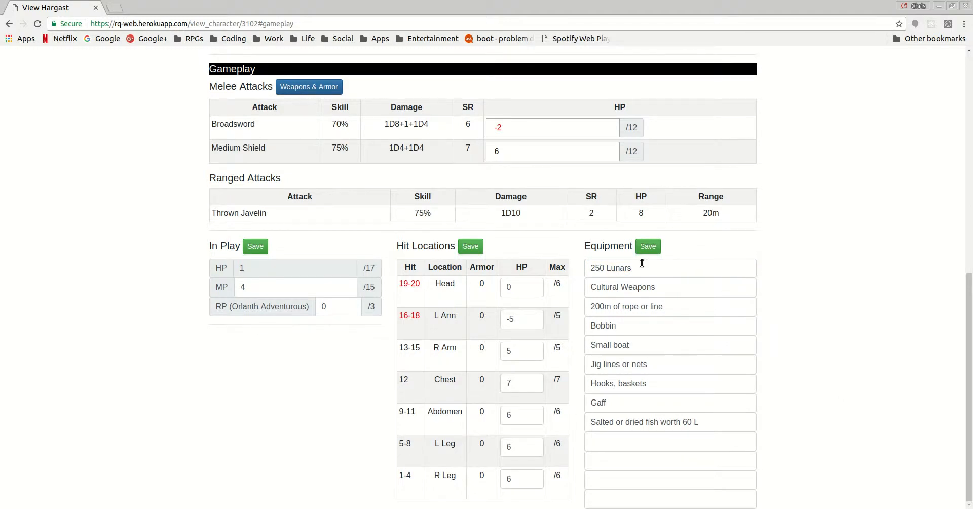
Mark the experience check for Cult Lore (Orlanth) among the Mid skills and save the character.
{"action": "scroll", "coordinate": [676, 340], "scroll_direction": "up", "scroll_amount": 10}
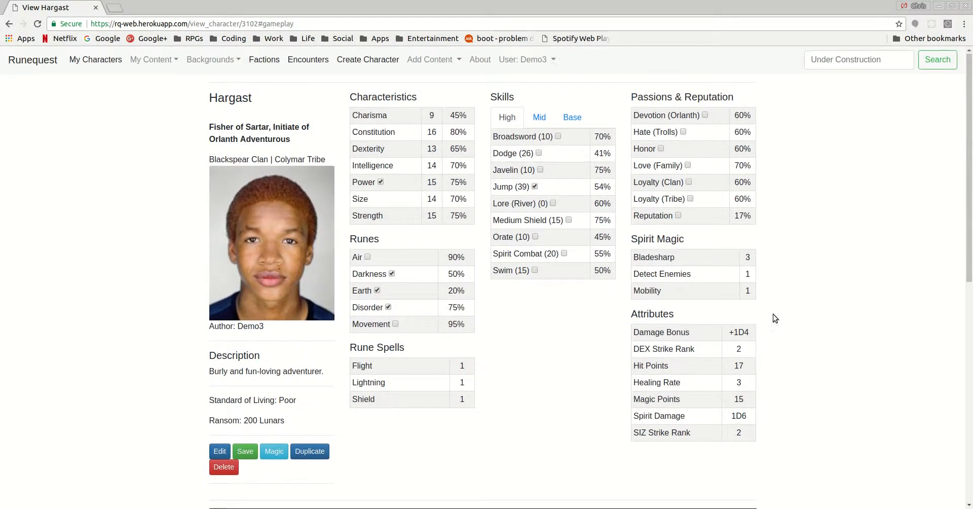
{"action": "scroll", "coordinate": [762, 316], "scroll_direction": "down", "scroll_amount": 10}
{"action": "scroll", "coordinate": [764, 313], "scroll_direction": "up", "scroll_amount": 10}
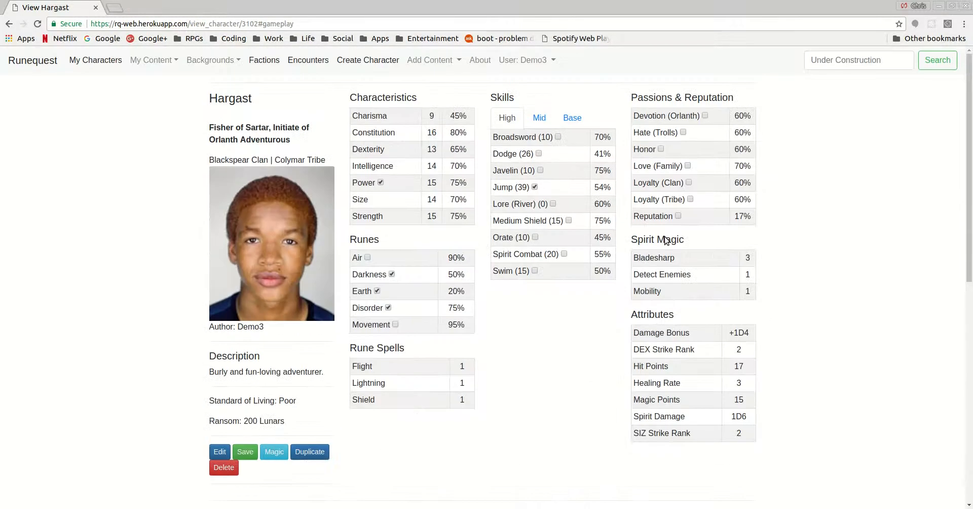
{"action": "left_click", "coordinate": [539, 119]}
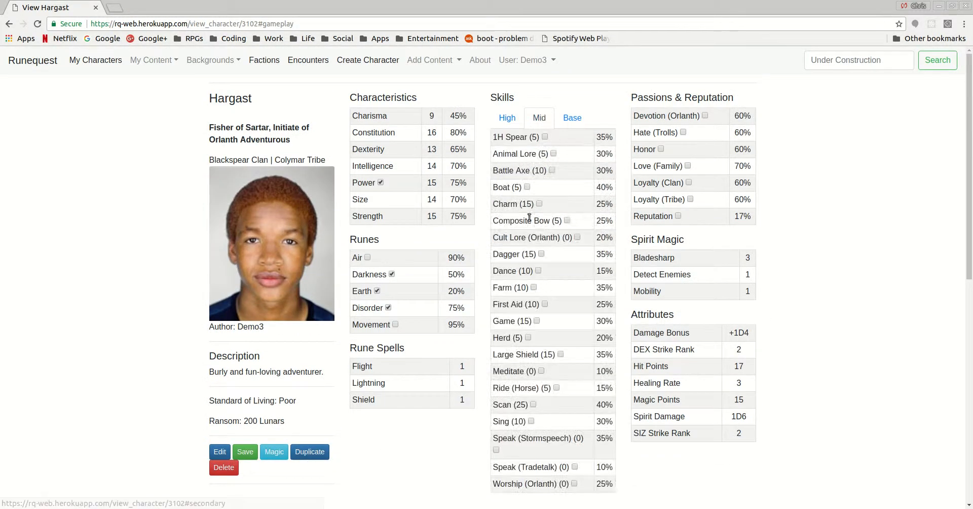
{"action": "left_click", "coordinate": [577, 238]}
{"action": "left_click", "coordinate": [236, 453]}
{"action": "scroll", "coordinate": [551, 360], "scroll_direction": "up", "scroll_amount": 10}
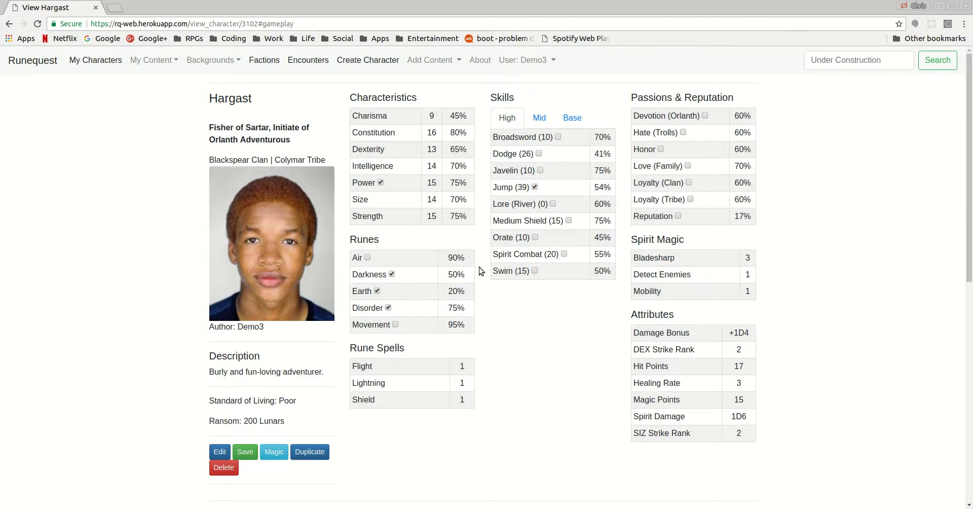
Open the character's edit form and review its name, description, cult rank and event fields.
{"action": "left_click", "coordinate": [222, 452]}
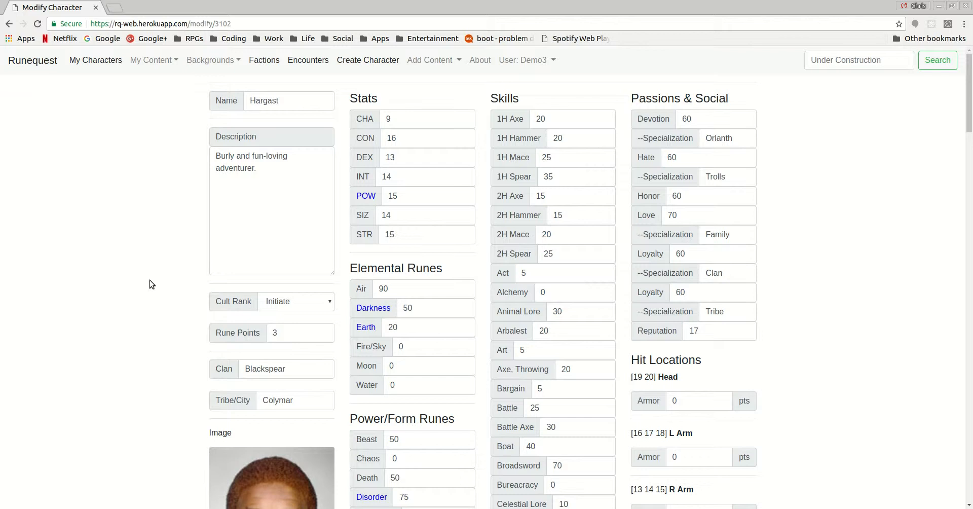
{"action": "double_click", "coordinate": [304, 98]}
{"action": "left_click", "coordinate": [295, 195]}
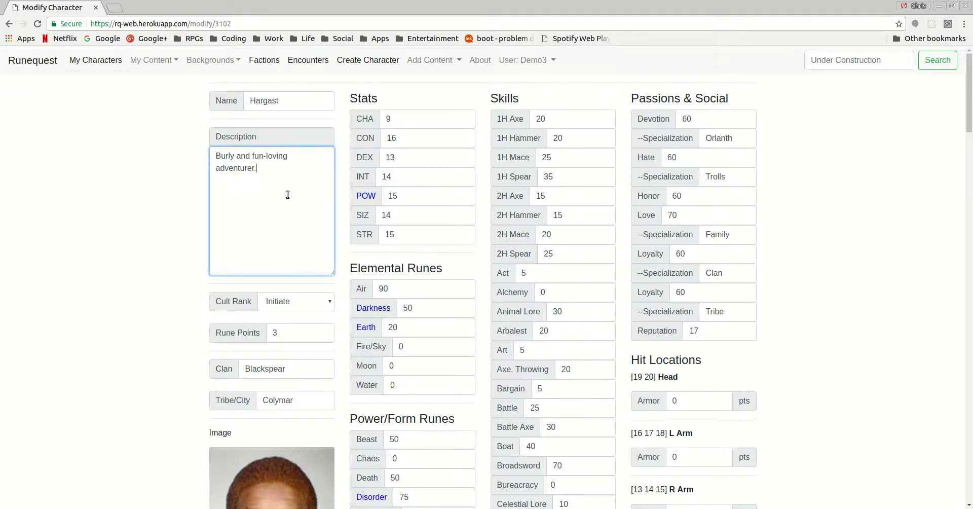
{"action": "scroll", "coordinate": [295, 197], "scroll_direction": "down", "scroll_amount": 4}
{"action": "left_click", "coordinate": [297, 196]}
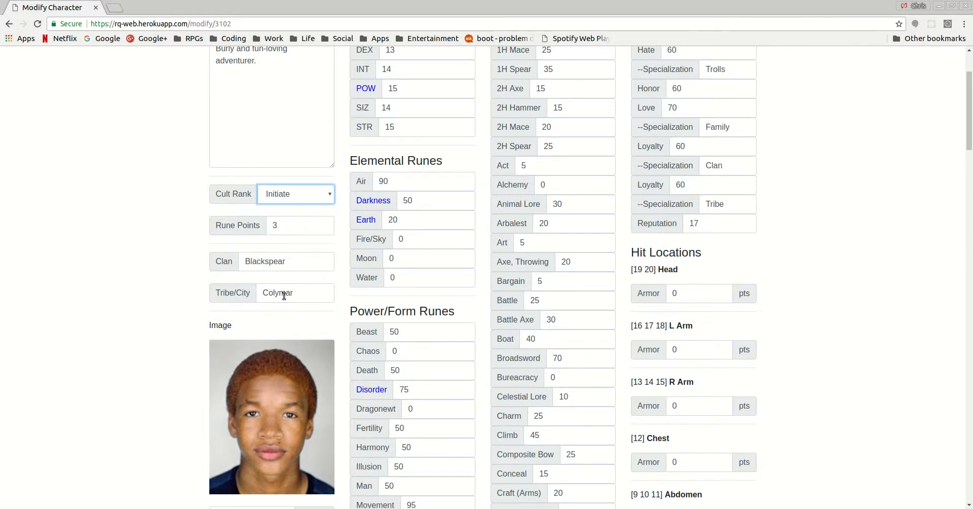
{"action": "scroll", "coordinate": [278, 285], "scroll_direction": "down", "scroll_amount": 5}
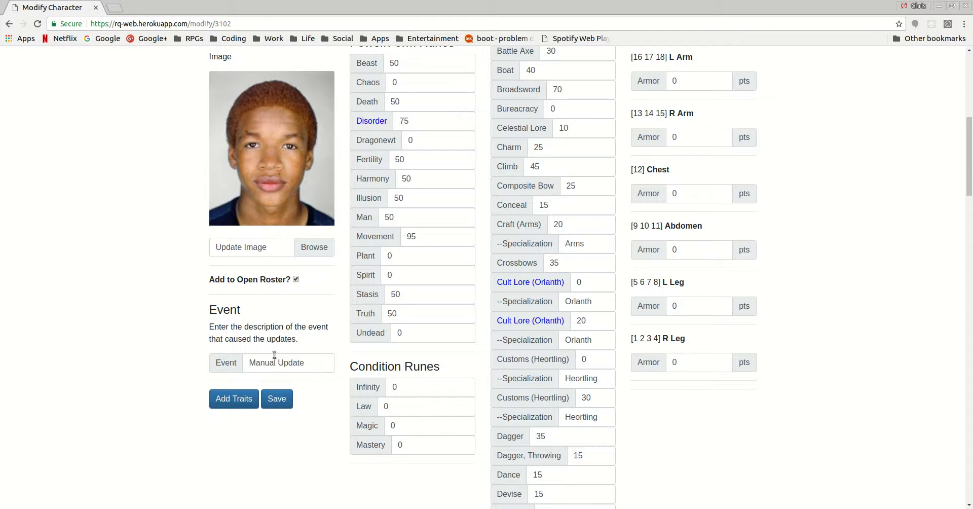
{"action": "left_click", "coordinate": [302, 362]}
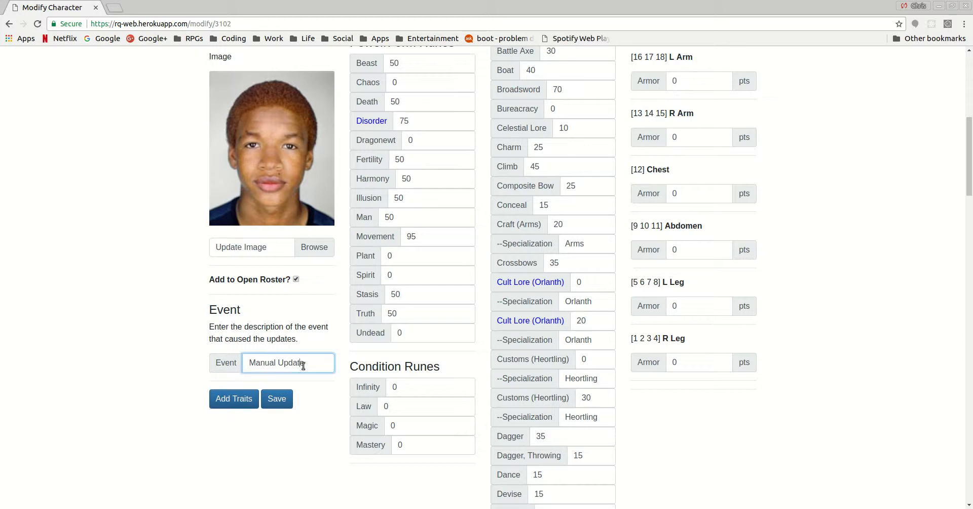
{"action": "scroll", "coordinate": [309, 364], "scroll_direction": "up", "scroll_amount": 7}
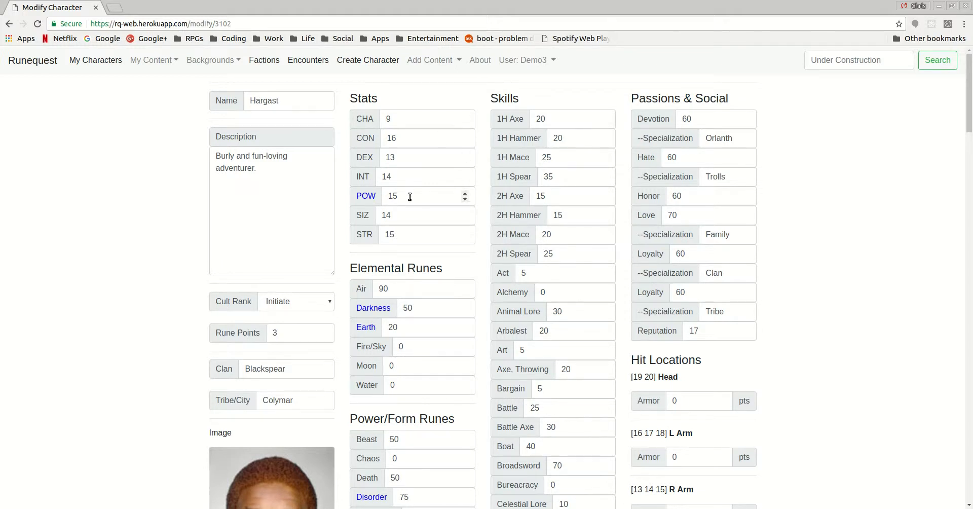
Replace the text in the Event field with "Earth Season 1624" as the description of what caused the updates.
{"action": "scroll", "coordinate": [166, 367], "scroll_direction": "down", "scroll_amount": 6}
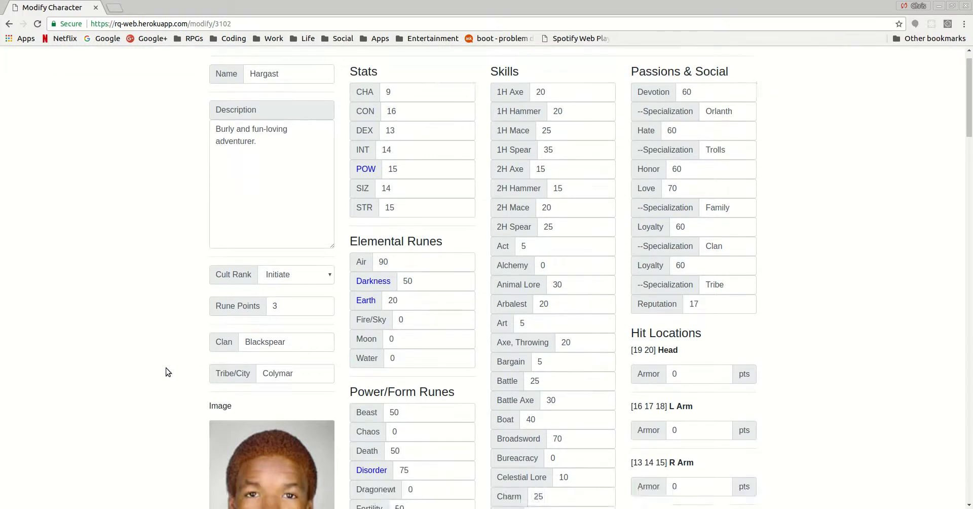
{"action": "scroll", "coordinate": [165, 376], "scroll_direction": "down", "scroll_amount": 5}
{"action": "left_click", "coordinate": [325, 260]}
{"action": "key", "text": "BackSpace"}
{"action": "key", "text": "BackSpace"}
{"action": "key", "text": "BackSpace"}
{"action": "key", "text": "BackSpace"}
{"action": "key", "text": "BackSpace"}
{"action": "key", "text": "BackSpace"}
{"action": "key", "text": "BackSpace"}
{"action": "key", "text": "BackSpace"}
{"action": "key", "text": "BackSpace"}
{"action": "key", "text": "BackSpace"}
{"action": "key", "text": "BackSpace"}
{"action": "key", "text": "BackSpace"}
{"action": "key", "text": "BackSpace"}
{"action": "type", "text": "1"}
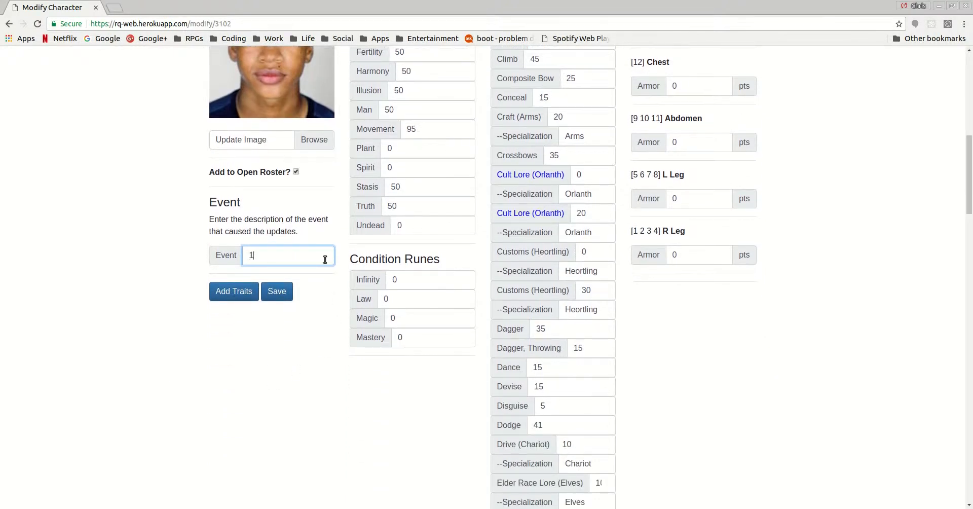
{"action": "key", "text": "BackSpace"}
{"action": "type", "text": "Earth Season 1624"}
Examine the stats, runes and skills in the edit form for the blue-highlighted traits marked with experience checks.
{"action": "scroll", "coordinate": [417, 400], "scroll_direction": "up", "scroll_amount": 10}
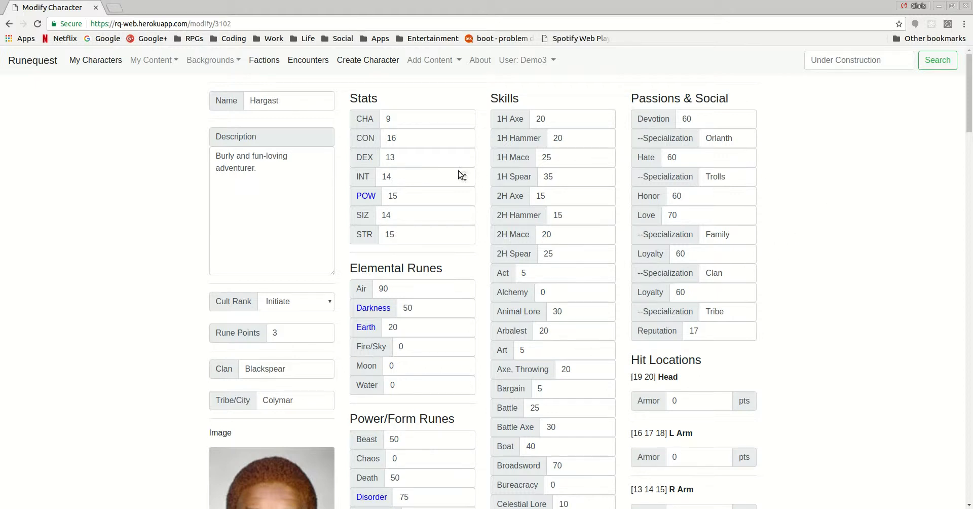
{"action": "scroll", "coordinate": [386, 238], "scroll_direction": "down", "scroll_amount": 8}
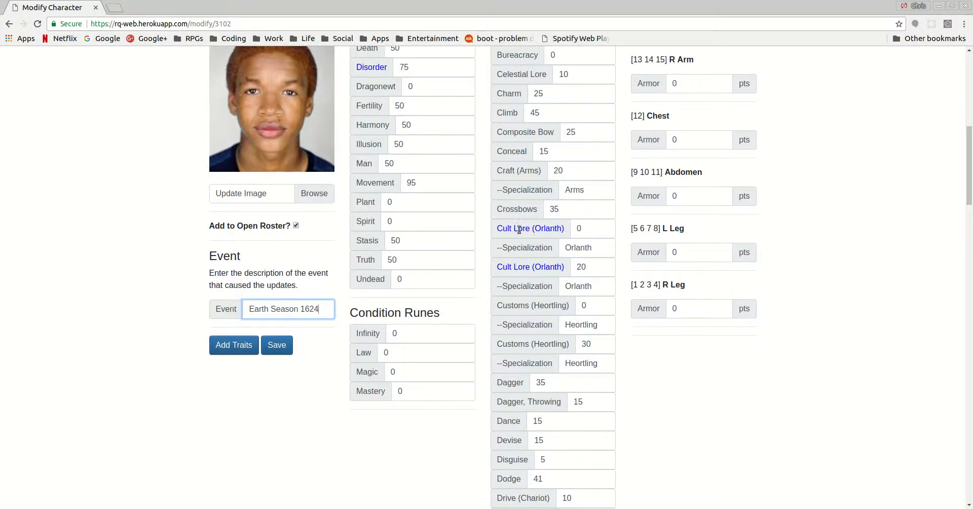
{"action": "scroll", "coordinate": [417, 228], "scroll_direction": "up", "scroll_amount": 7}
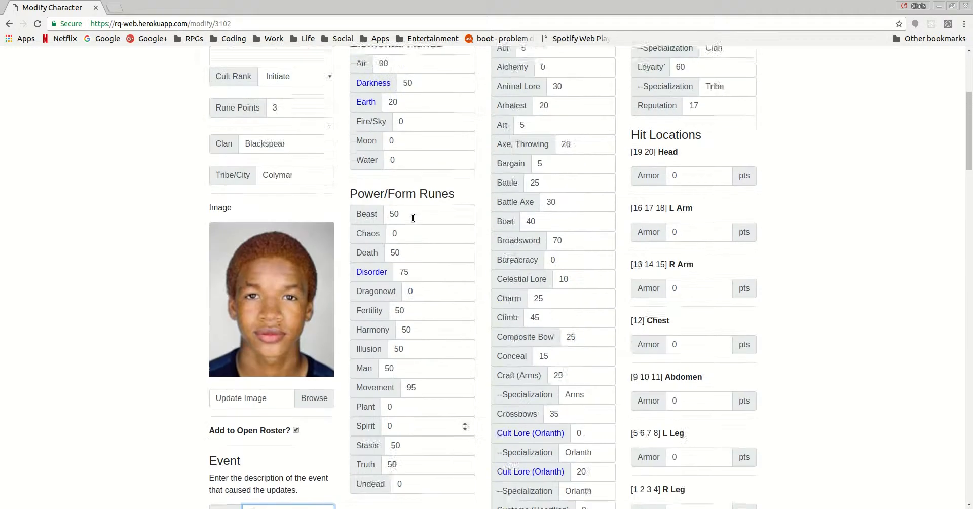
{"action": "scroll", "coordinate": [370, 365], "scroll_direction": "up", "scroll_amount": 2}
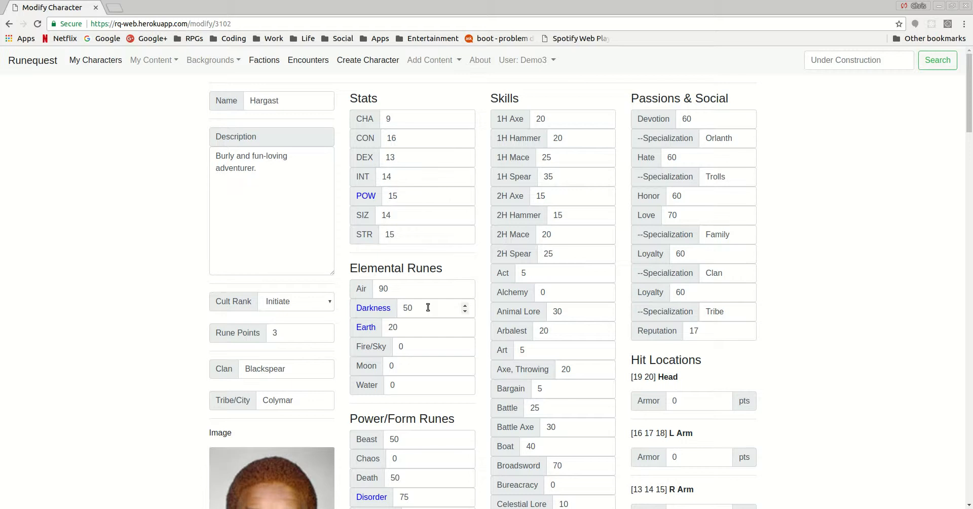
{"action": "scroll", "coordinate": [414, 369], "scroll_direction": "down", "scroll_amount": 6}
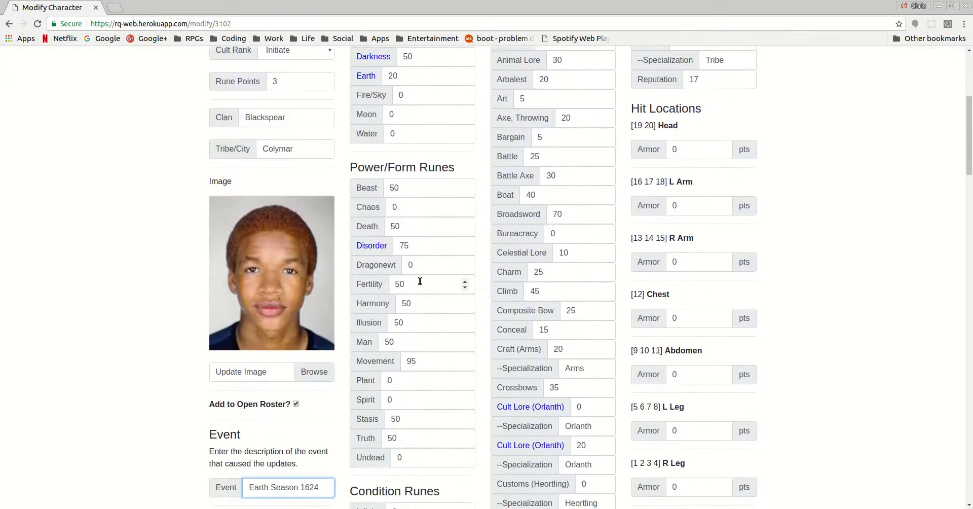
{"action": "scroll", "coordinate": [583, 317], "scroll_direction": "up", "scroll_amount": 4}
{"action": "scroll", "coordinate": [583, 316], "scroll_direction": "down", "scroll_amount": 16}
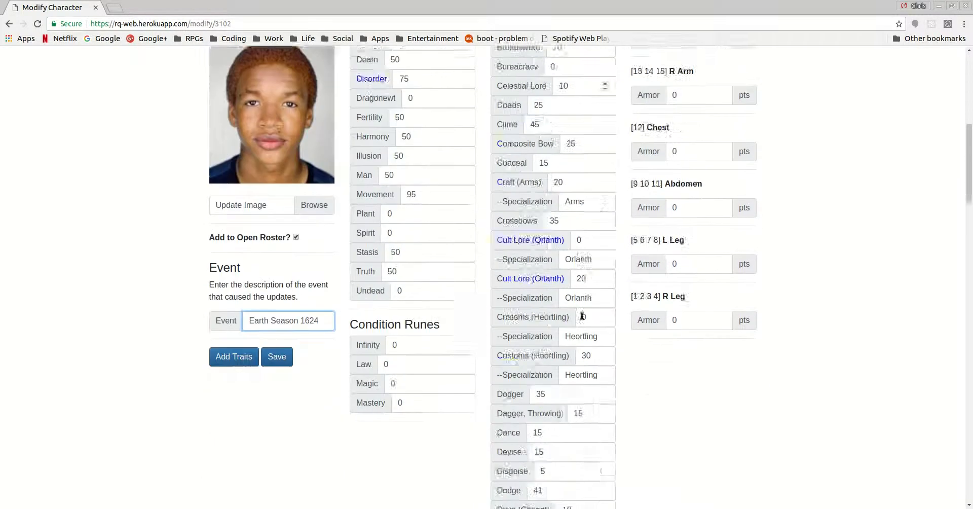
{"action": "scroll", "coordinate": [582, 317], "scroll_direction": "down", "scroll_amount": 3}
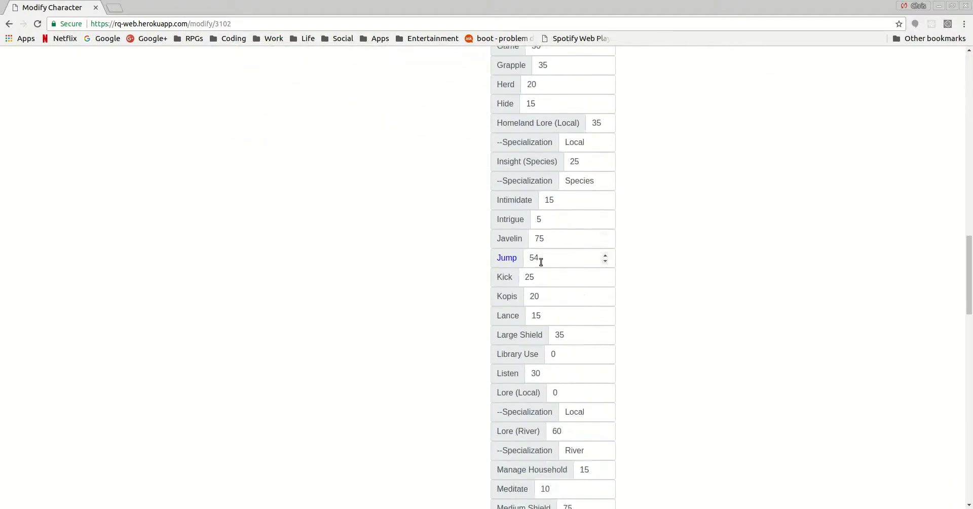
{"action": "scroll", "coordinate": [561, 250], "scroll_direction": "up", "scroll_amount": 20}
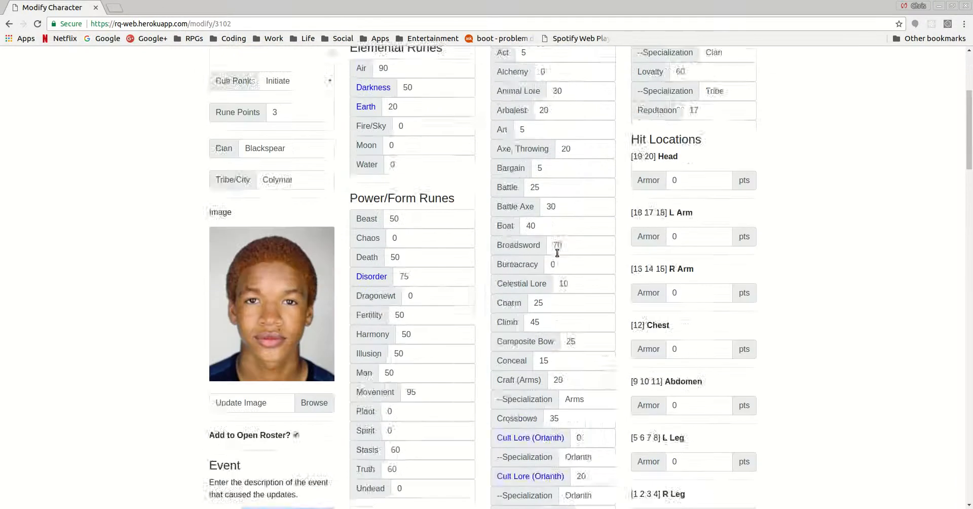
{"action": "scroll", "coordinate": [561, 215], "scroll_direction": "down", "scroll_amount": 13}
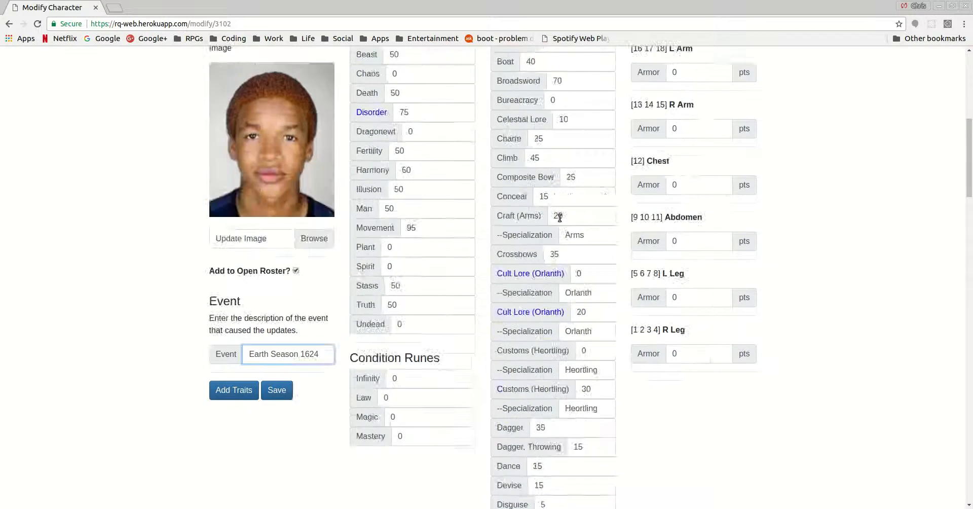
Set the second Cult Lore (Orlanth) skill entry to 25.
{"action": "scroll", "coordinate": [556, 227], "scroll_direction": "up", "scroll_amount": 2}
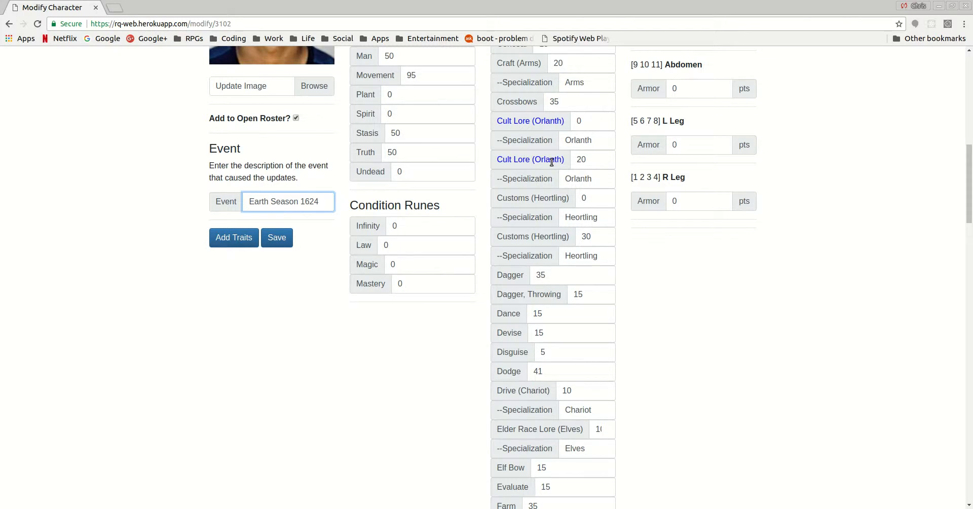
{"action": "left_click", "coordinate": [598, 159]}
{"action": "key", "text": "BackSpace"}
{"action": "type", "text": "5"}
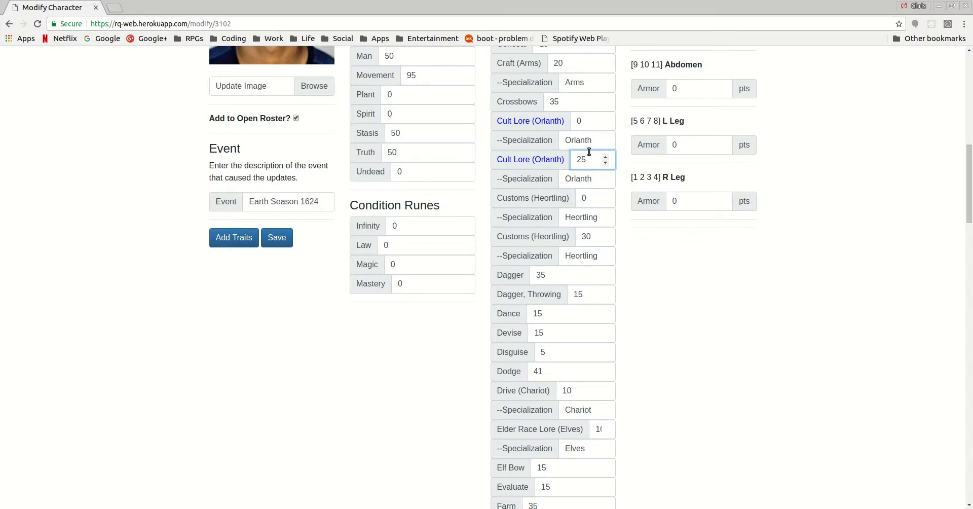
Set the Sing skill to 70 in the character's skill list.
{"action": "scroll", "coordinate": [593, 154], "scroll_direction": "up", "scroll_amount": 7}
{"action": "scroll", "coordinate": [588, 150], "scroll_direction": "down", "scroll_amount": 20}
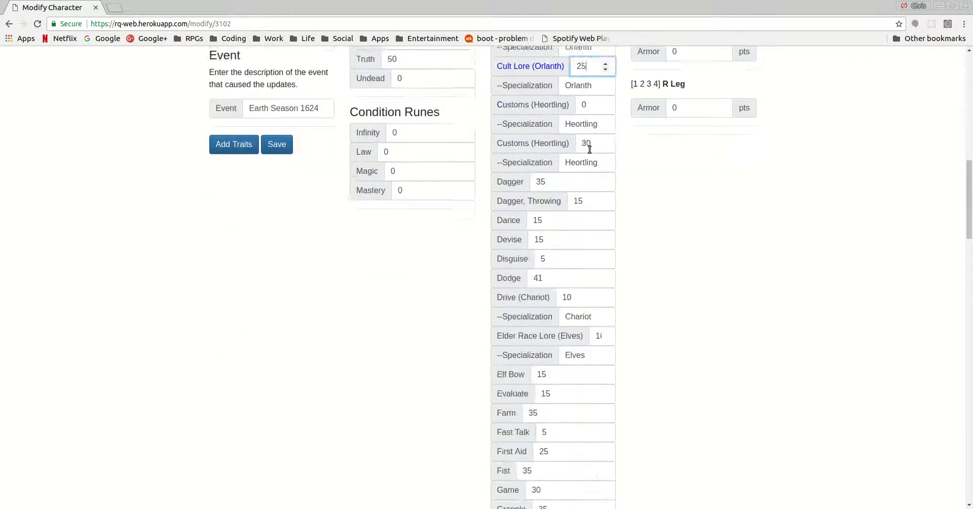
{"action": "scroll", "coordinate": [590, 147], "scroll_direction": "down", "scroll_amount": 18}
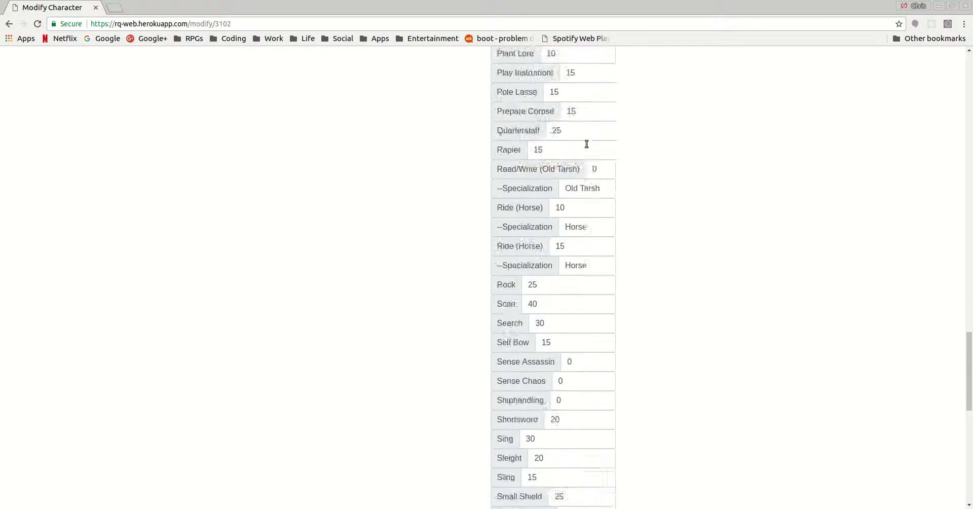
{"action": "scroll", "coordinate": [585, 142], "scroll_direction": "up", "scroll_amount": 2}
{"action": "scroll", "coordinate": [586, 143], "scroll_direction": "down", "scroll_amount": 3}
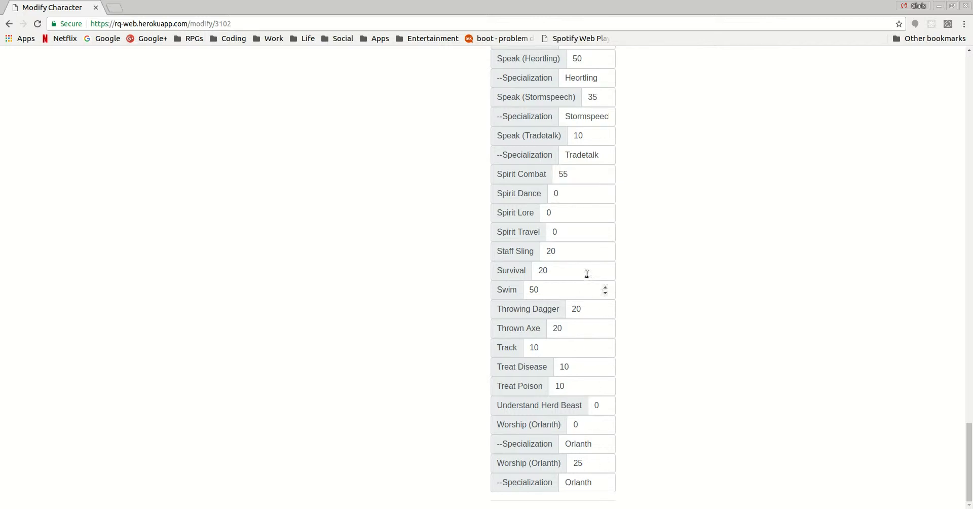
{"action": "scroll", "coordinate": [585, 291], "scroll_direction": "up", "scroll_amount": 6}
{"action": "scroll", "coordinate": [586, 272], "scroll_direction": "up", "scroll_amount": 1}
{"action": "left_click", "coordinate": [571, 281]}
{"action": "key", "text": "BackSpace"}
{"action": "key", "text": "BackSpace"}
{"action": "type", "text": "5"}
{"action": "key", "text": "BackSpace"}
{"action": "type", "text": "70"}
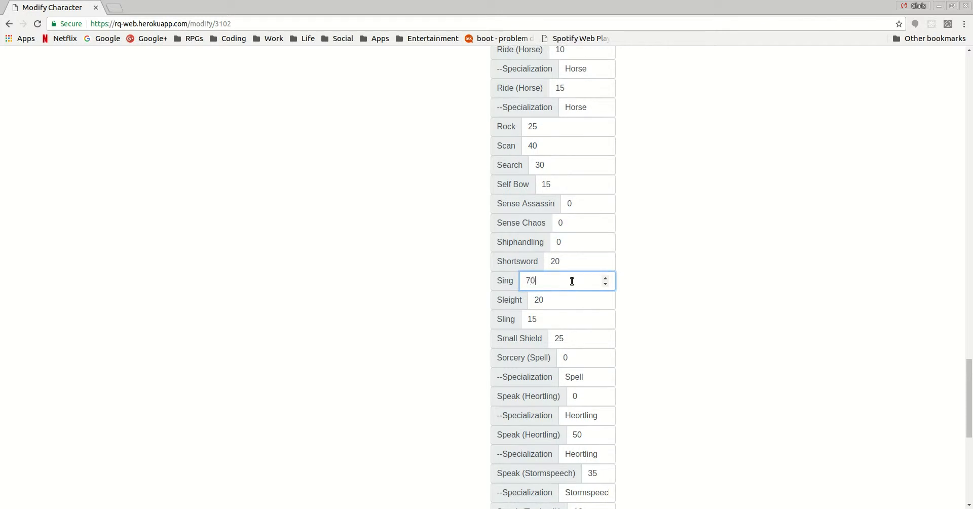
Set the armor to 3 points on all seven hit locations, from Head through R Leg.
{"action": "scroll", "coordinate": [659, 251], "scroll_direction": "up", "scroll_amount": 20}
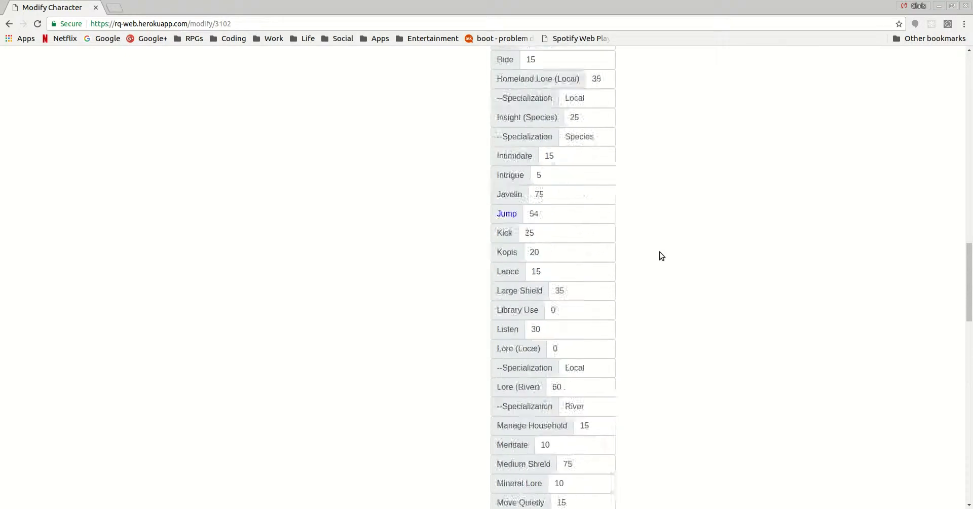
{"action": "scroll", "coordinate": [659, 251], "scroll_direction": "up", "scroll_amount": 8}
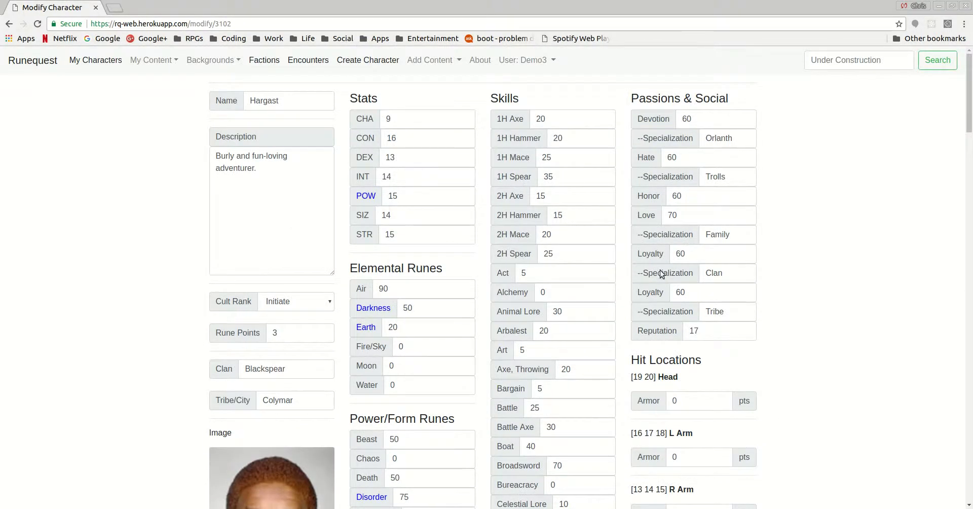
{"action": "scroll", "coordinate": [661, 253], "scroll_direction": "down", "scroll_amount": 6}
{"action": "left_click", "coordinate": [687, 111]}
{"action": "key", "text": "BackSpace"}
{"action": "type", "text": "3"}
{"action": "key", "text": "Tab"}
{"action": "type", "text": "3"}
{"action": "key", "text": "Tab"}
{"action": "type", "text": "3"}
{"action": "key", "text": "Tab"}
{"action": "type", "text": "3"}
{"action": "key", "text": "Tab"}
{"action": "type", "text": "3"}
{"action": "key", "text": "Tab"}
{"action": "type", "text": "3"}
{"action": "key", "text": "Tab"}
{"action": "type", "text": "3"}
{"action": "key", "text": "Tab"}
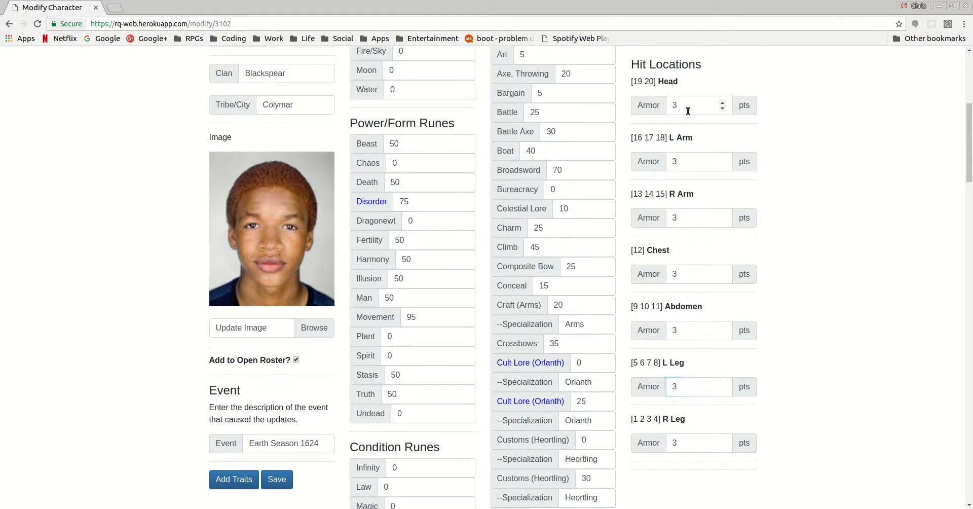
Set the POW stat to 17 and save the modified character.
{"action": "scroll", "coordinate": [449, 284], "scroll_direction": "up", "scroll_amount": 10}
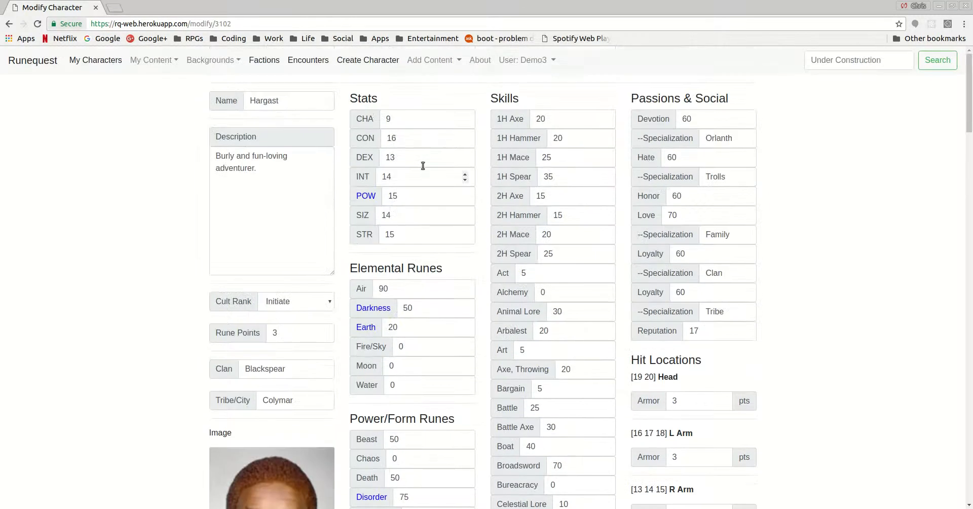
{"action": "left_click", "coordinate": [404, 196]}
{"action": "key", "text": "BackSpace"}
{"action": "type", "text": "7"}
{"action": "scroll", "coordinate": [106, 206], "scroll_direction": "down", "scroll_amount": 1}
{"action": "scroll", "coordinate": [115, 219], "scroll_direction": "down", "scroll_amount": 15}
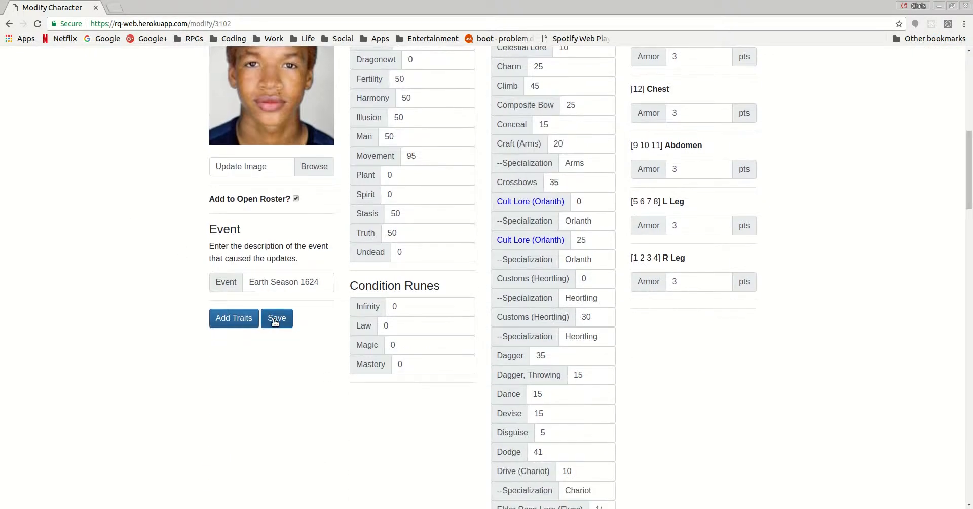
{"action": "left_click", "coordinate": [276, 319]}
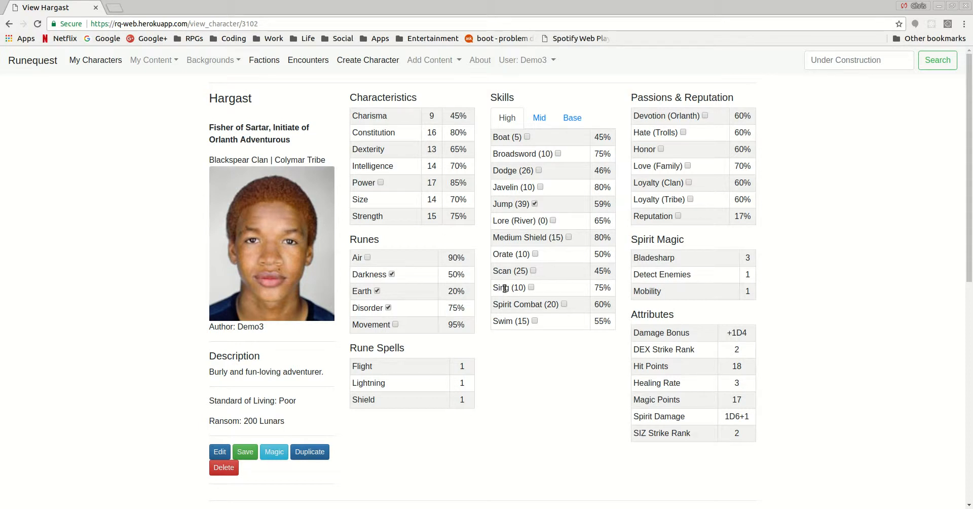
{"action": "left_click", "coordinate": [533, 203]}
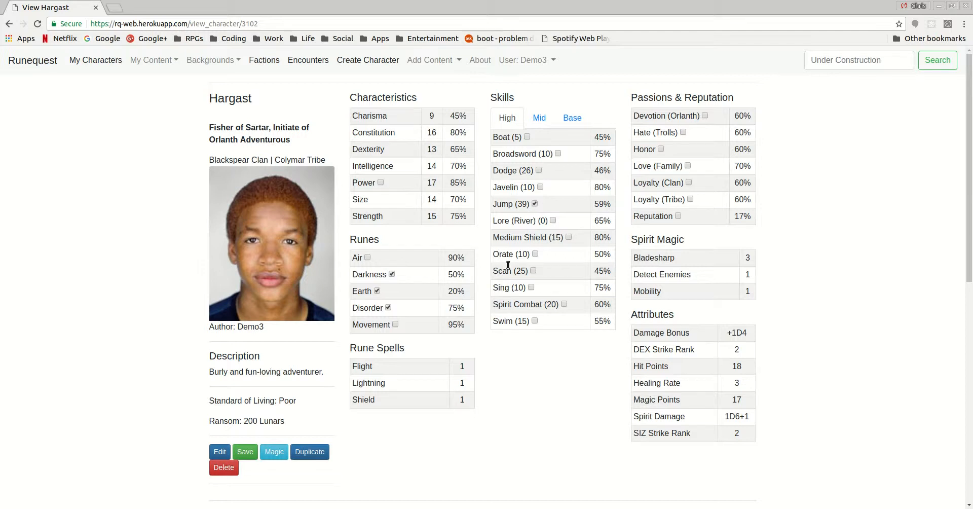